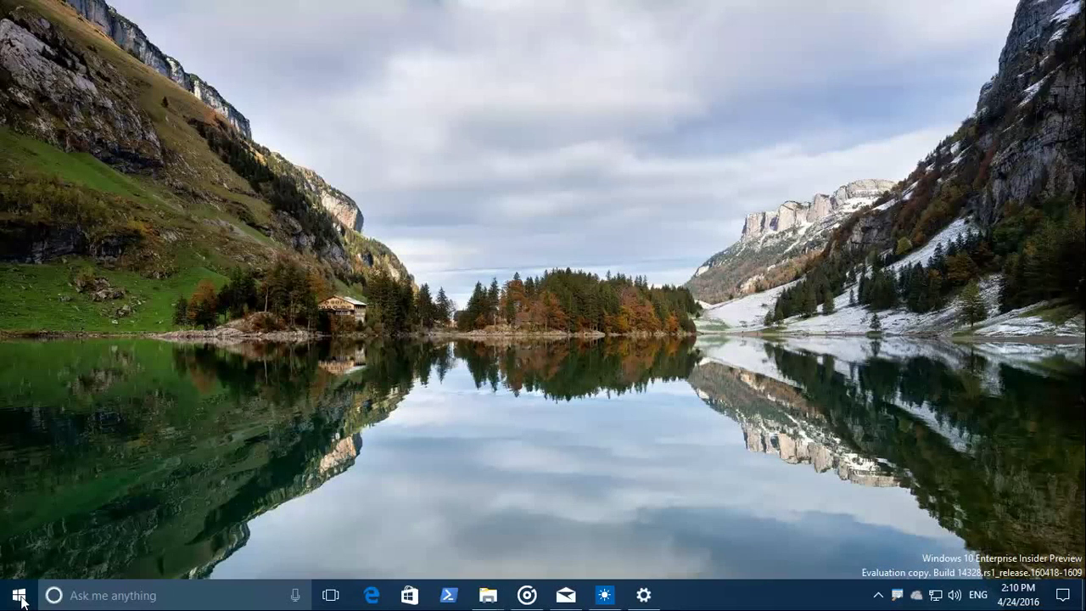
# Search the Start menu for 'Voice' to bring up Voice Recorder as the best match
pyautogui.click(19, 598)
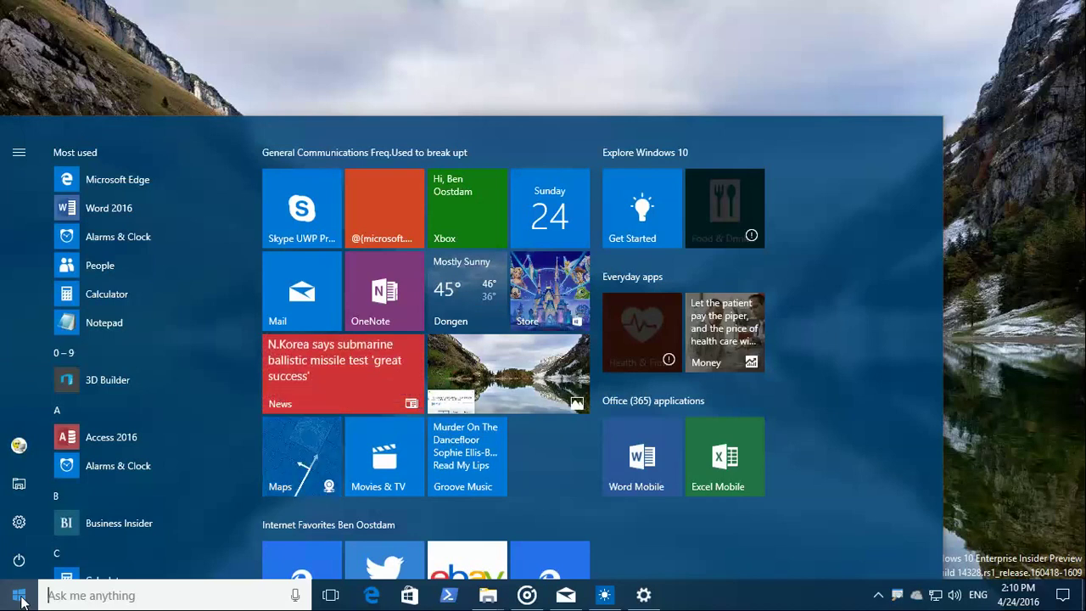
pyautogui.write('Voice')
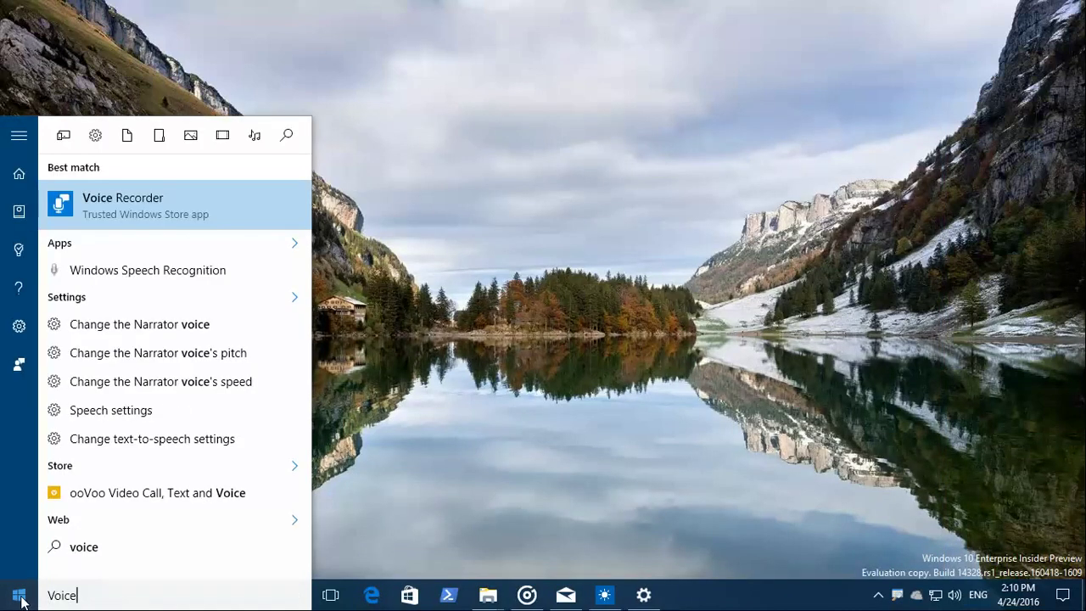
# Launch Voice Recorder and record a 40-second clip with a marker at 00:12
pyautogui.click(163, 210)
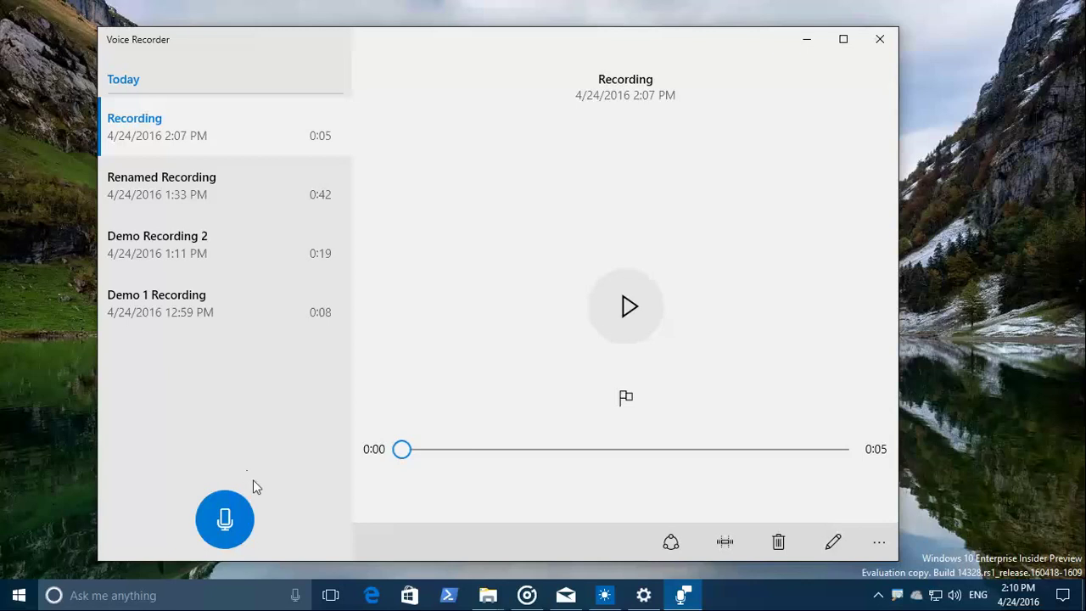
pyautogui.click(225, 520)
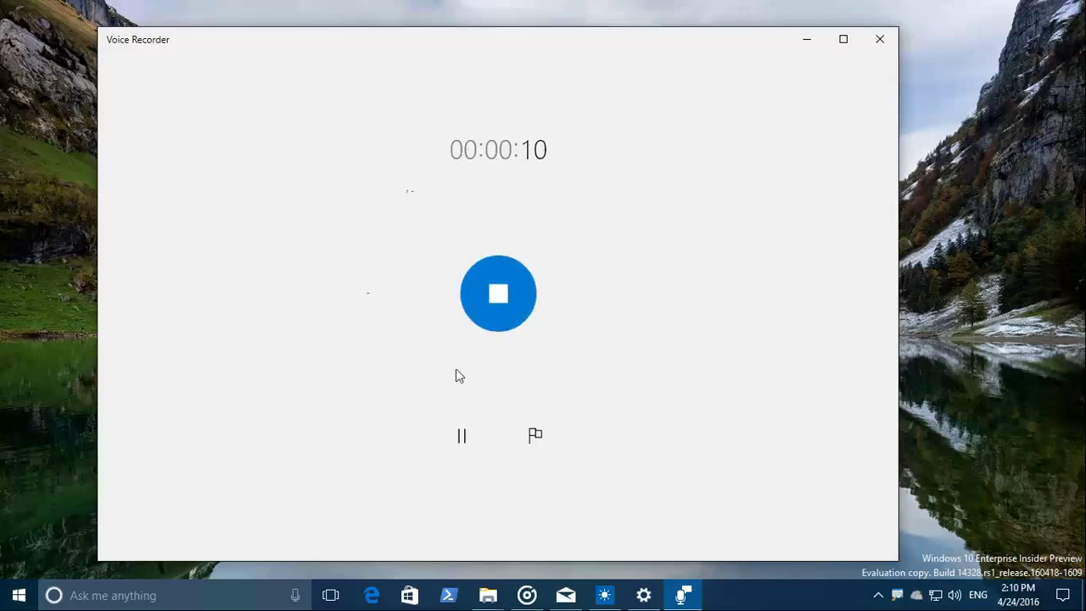
pyautogui.click(542, 439)
pyautogui.click(520, 284)
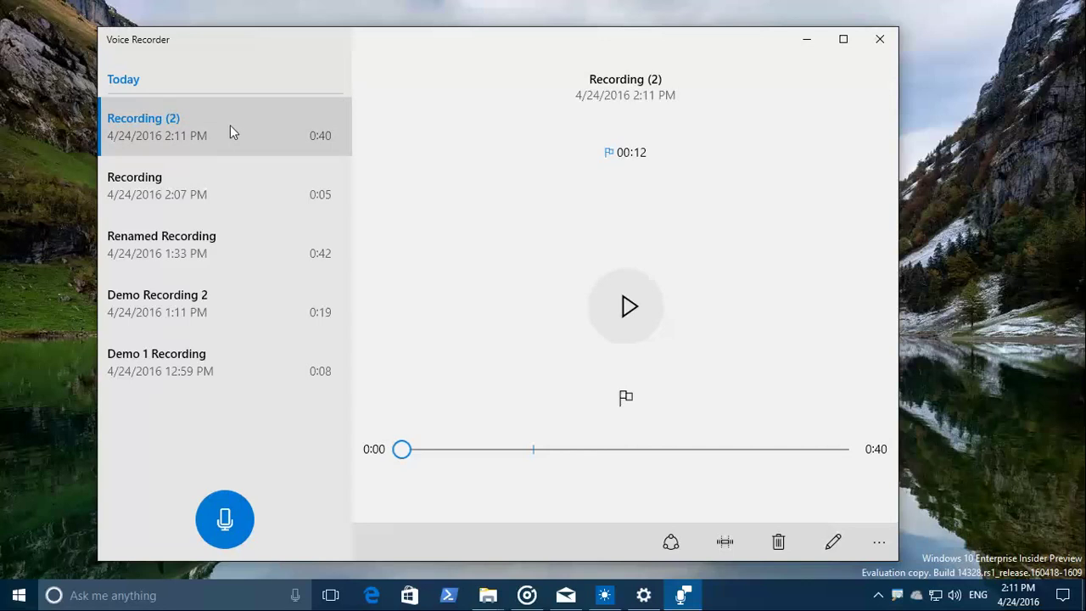
# Replace the clip's name 'Recording (2)' with 'Demo Voice Recorder' in the Rename box
pyautogui.press('F2')
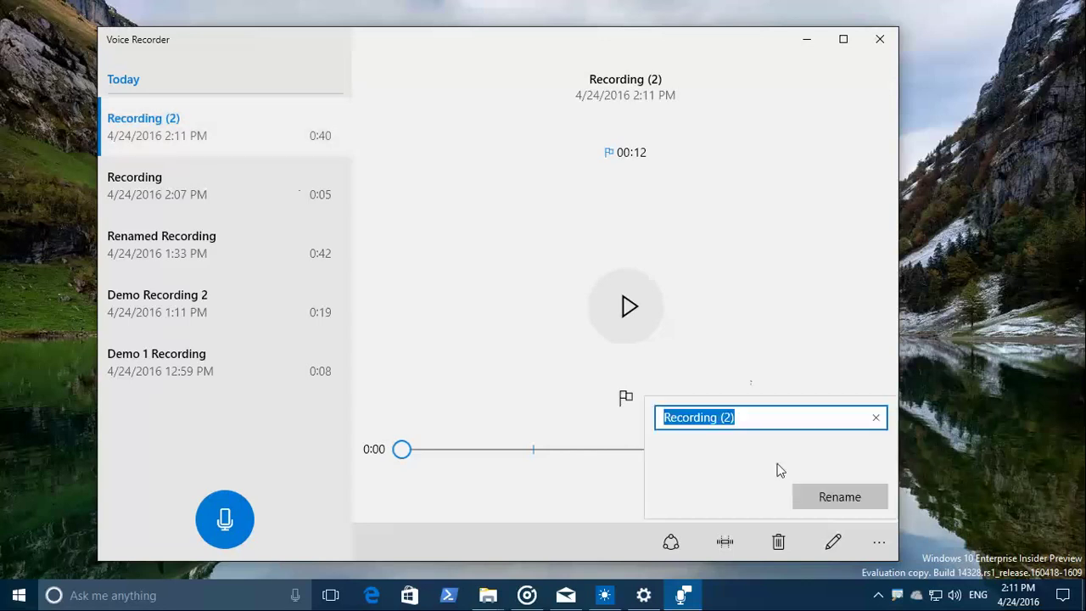
pyautogui.click(886, 545)
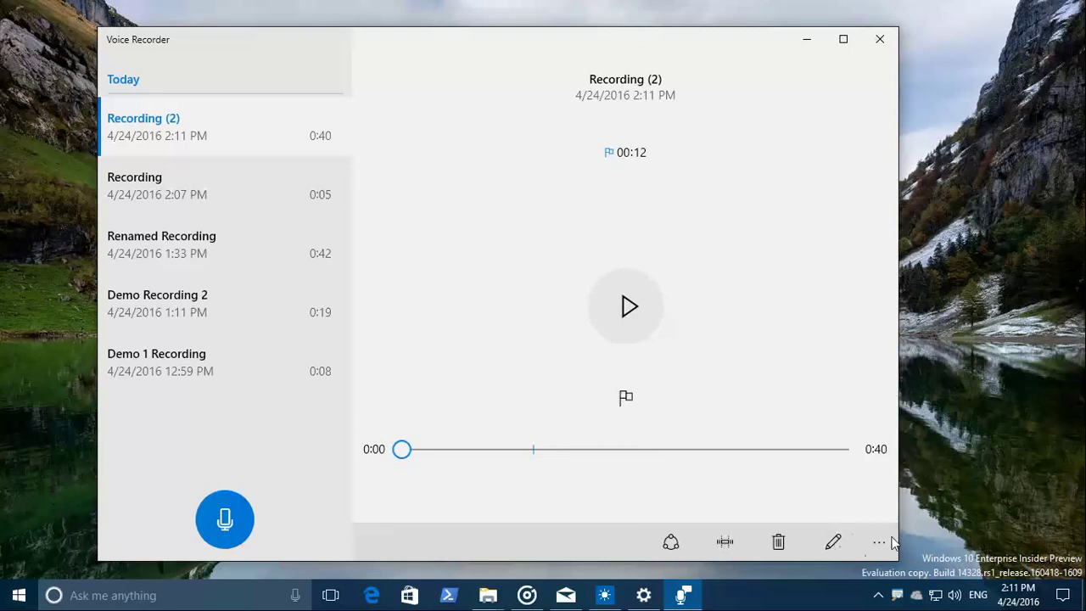
pyautogui.click(880, 547)
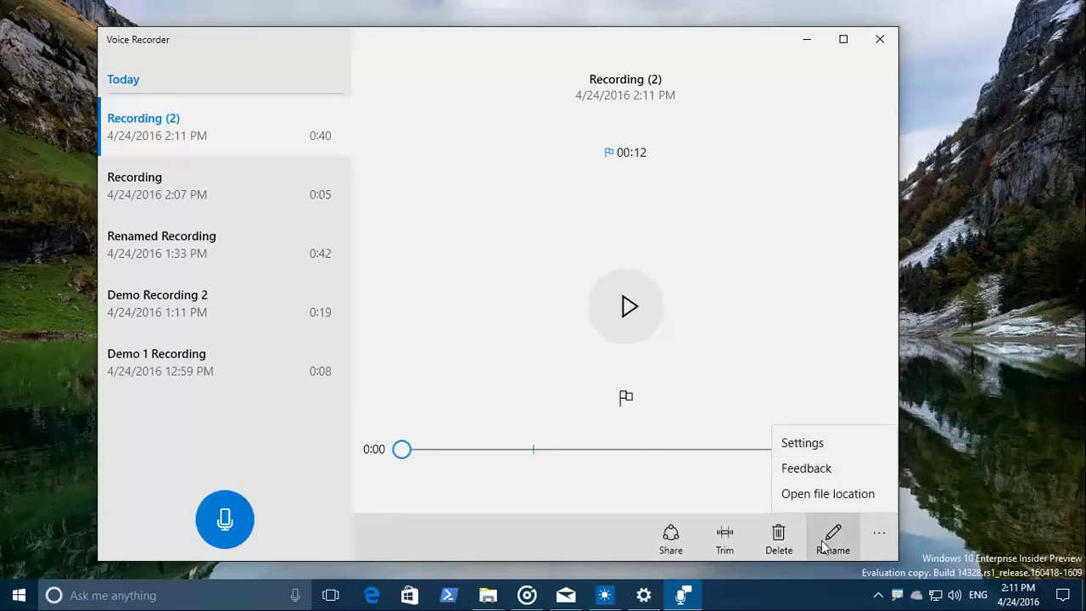
pyautogui.click(719, 482)
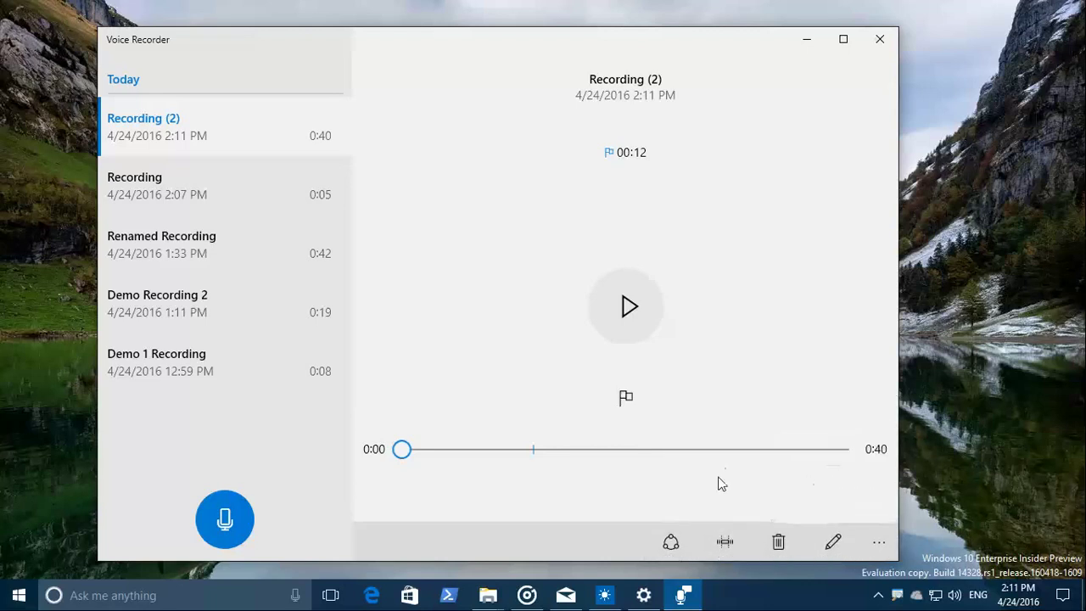
pyautogui.click(832, 544)
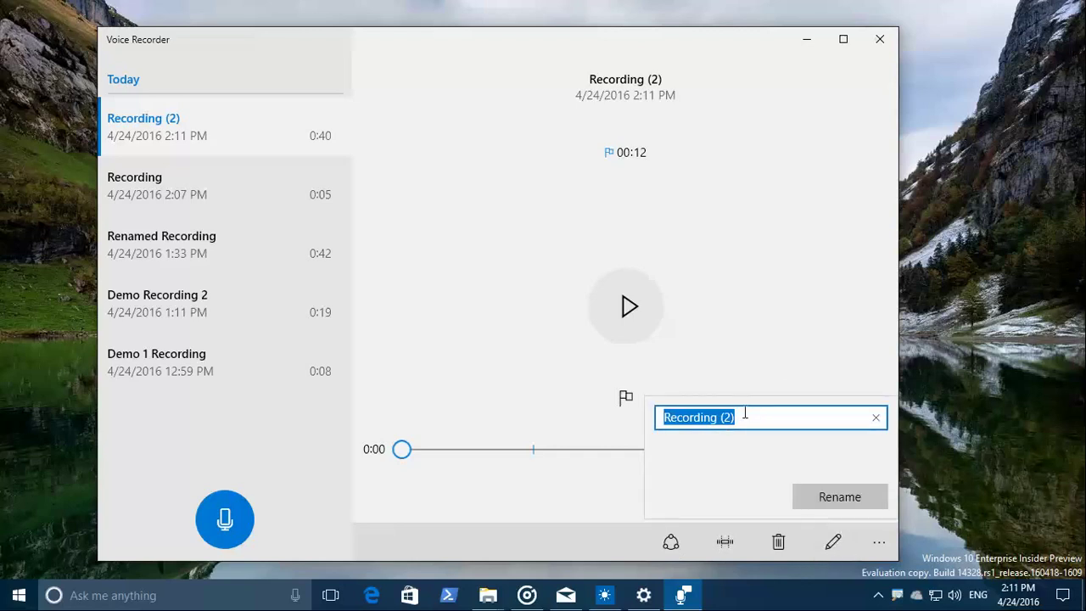
pyautogui.press('Home')
pyautogui.write('Demo')
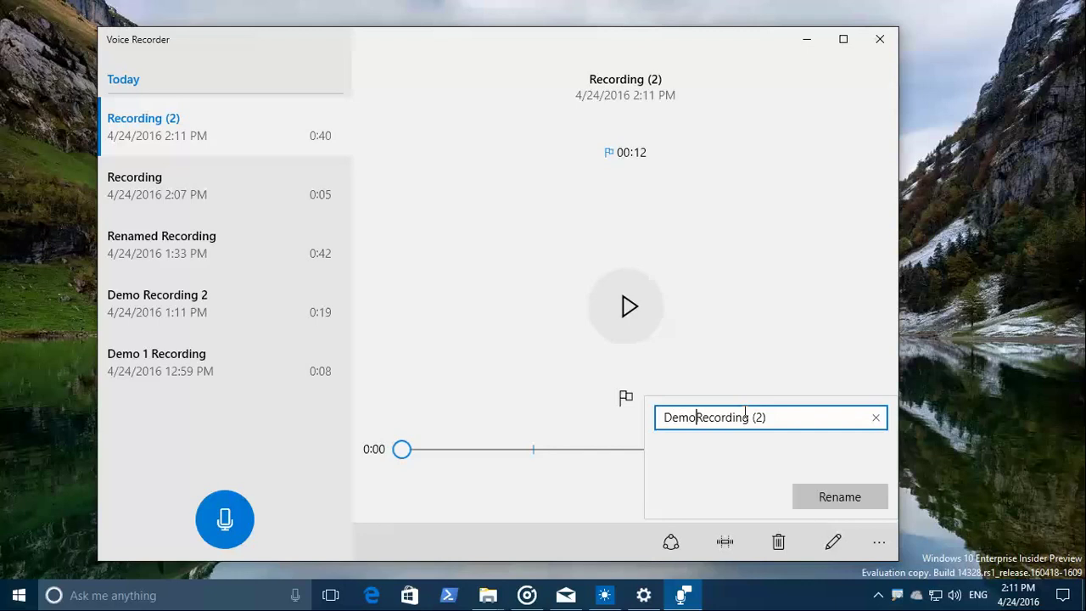
pyautogui.write(' Voice Recor')
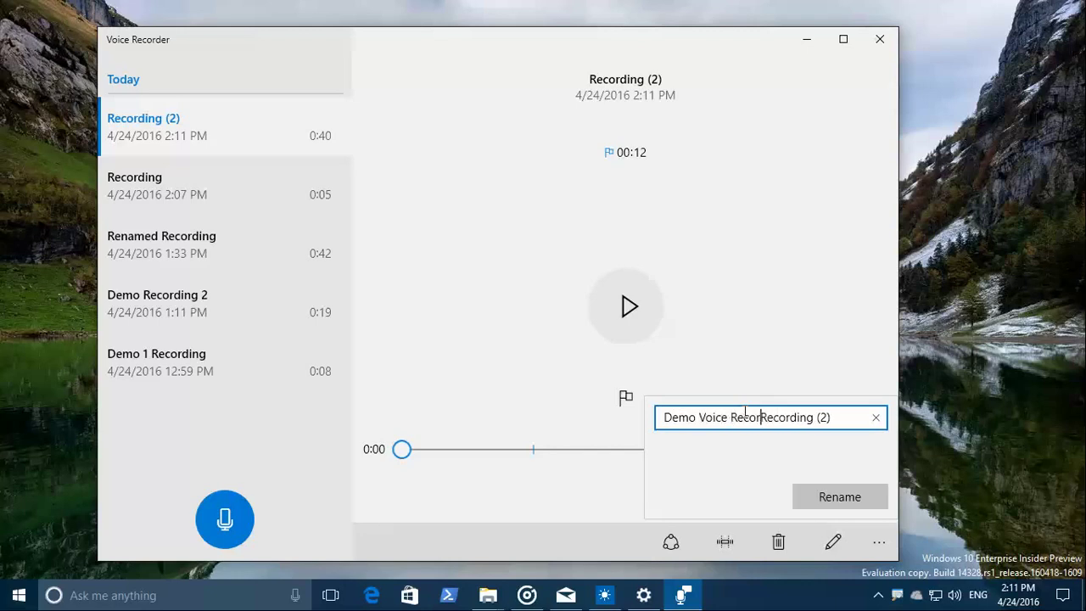
pyautogui.write('der')
pyautogui.press('Delete')
pyautogui.press('Delete')
pyautogui.press('Delete')
pyautogui.press('Delete')
pyautogui.press('Delete')
pyautogui.press('Delete')
pyautogui.press('Delete')
pyautogui.press('Delete')
pyautogui.press('Delete')
pyautogui.press('Delete')
pyautogui.press('Delete')
pyautogui.press('Delete')
pyautogui.press('Delete')
pyautogui.click(847, 493)
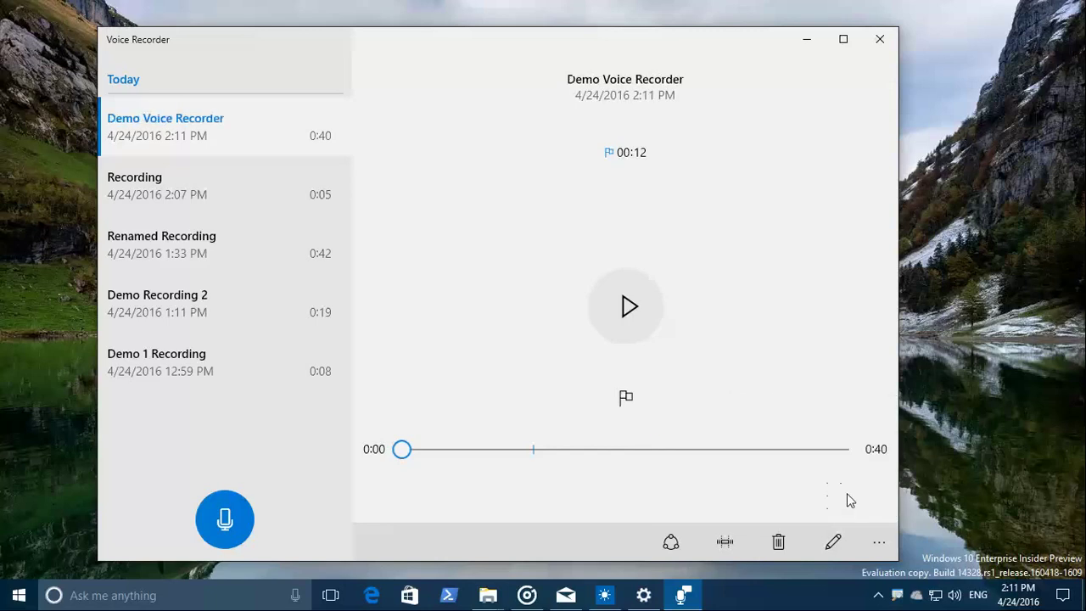
# Play Demo Voice Recorder to 0:04 and add a marker there
pyautogui.moveTo(402, 450)
pyautogui.mouseDown()
pyautogui.moveTo(507, 459)
pyautogui.moveTo(402, 454)
pyautogui.mouseUp()
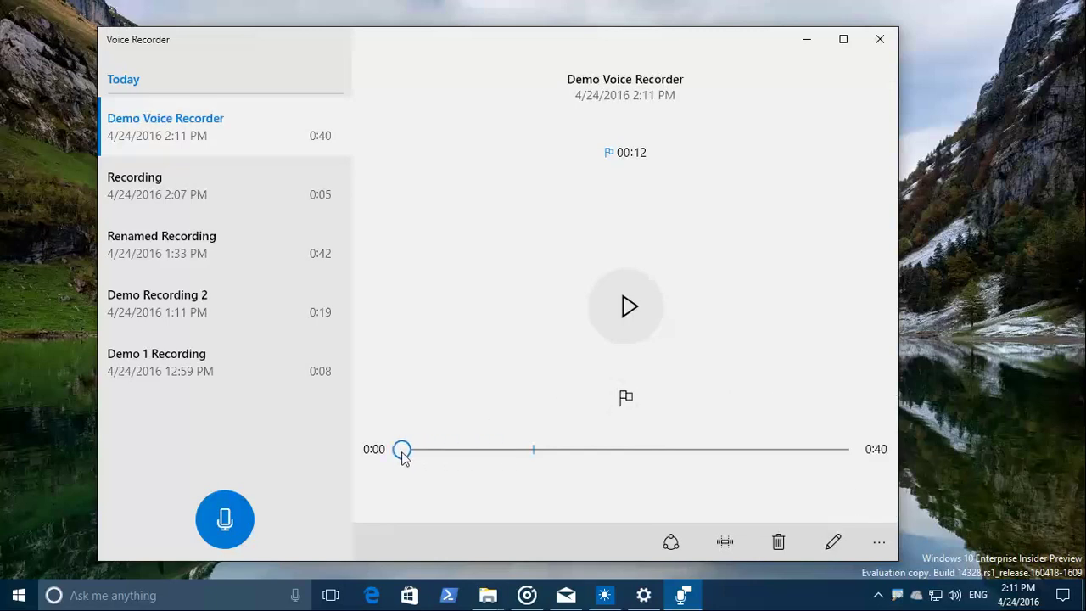
pyautogui.click(633, 309)
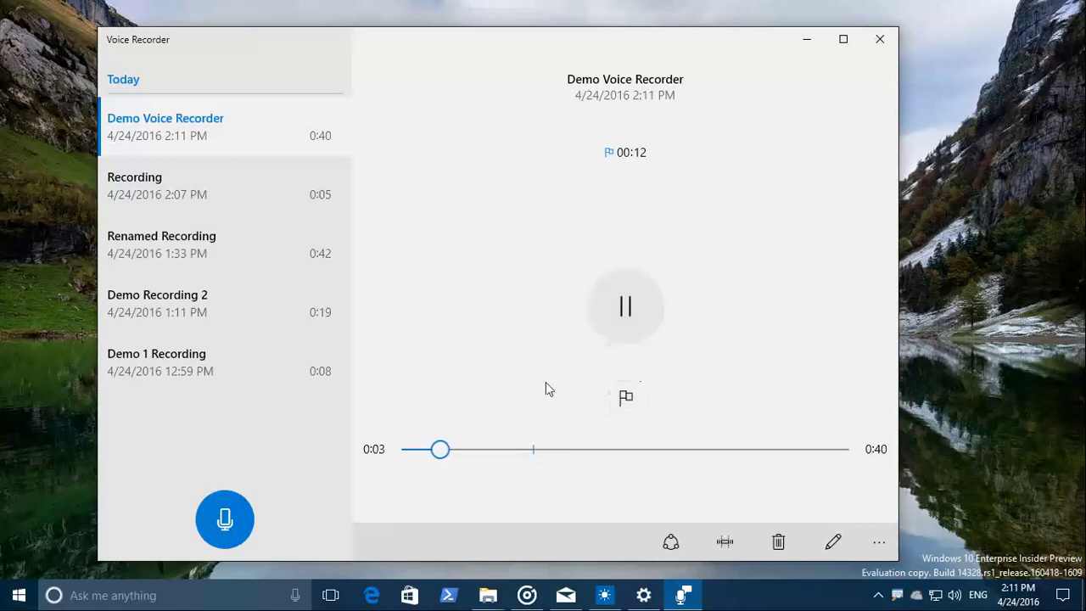
pyautogui.click(626, 306)
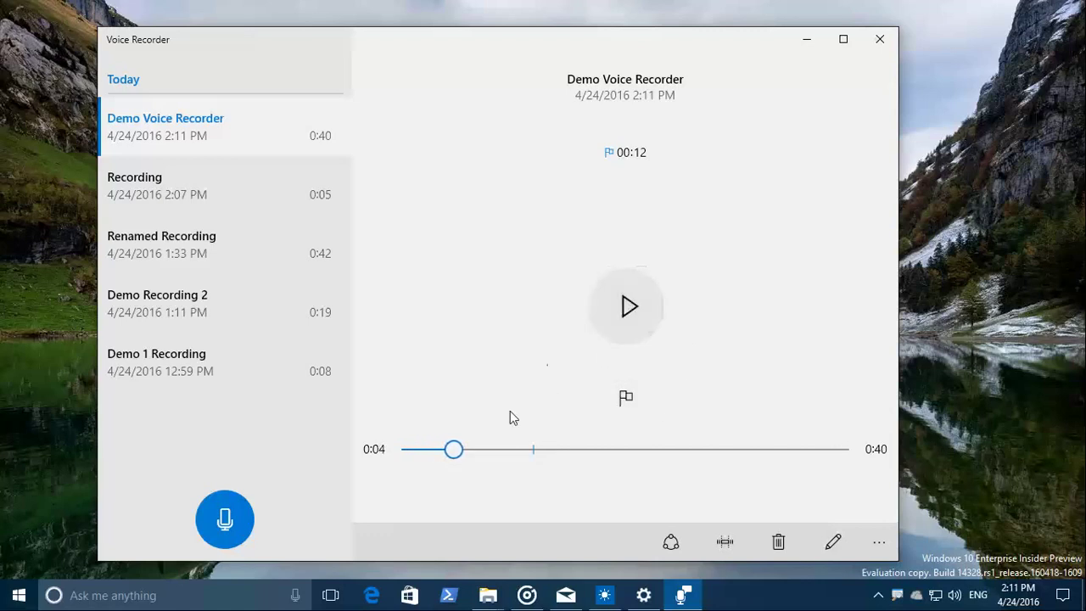
pyautogui.click(626, 397)
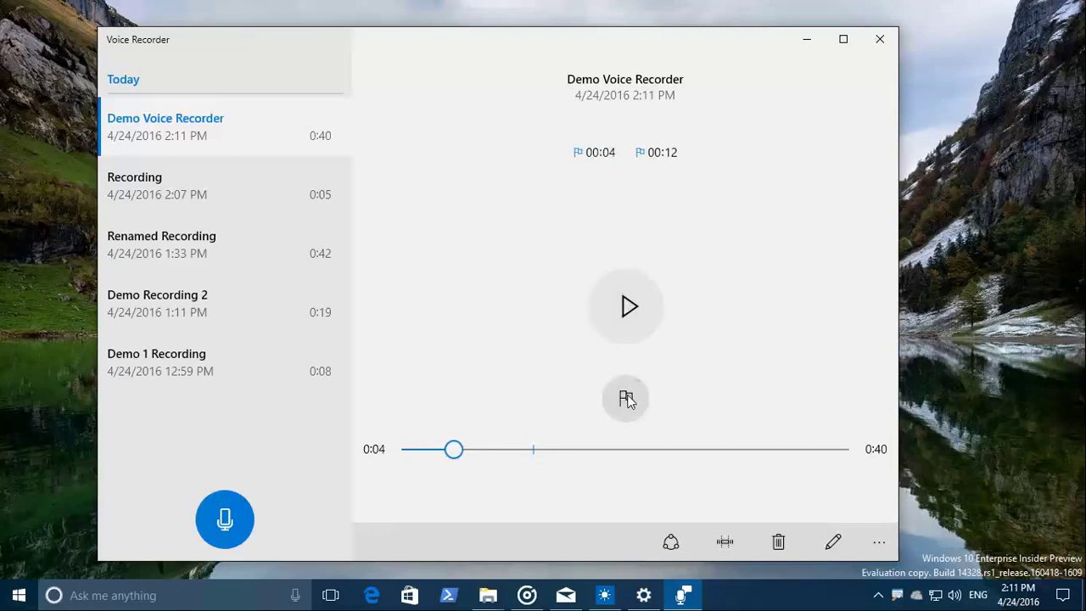
# Add two more markers at 00:21 and 00:26
pyautogui.click(619, 450)
pyautogui.click(629, 326)
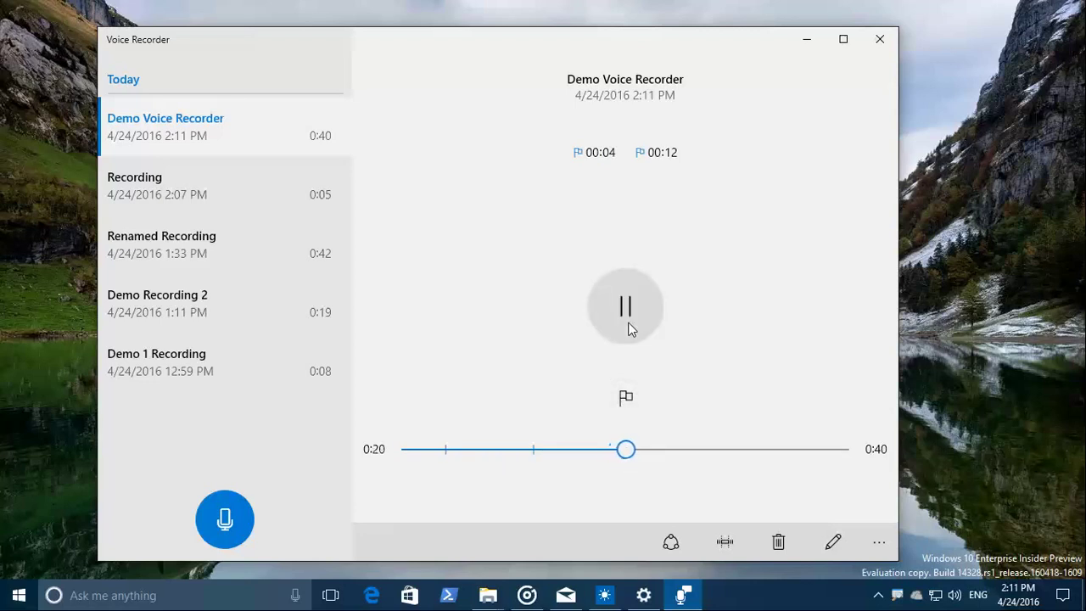
pyautogui.click(628, 319)
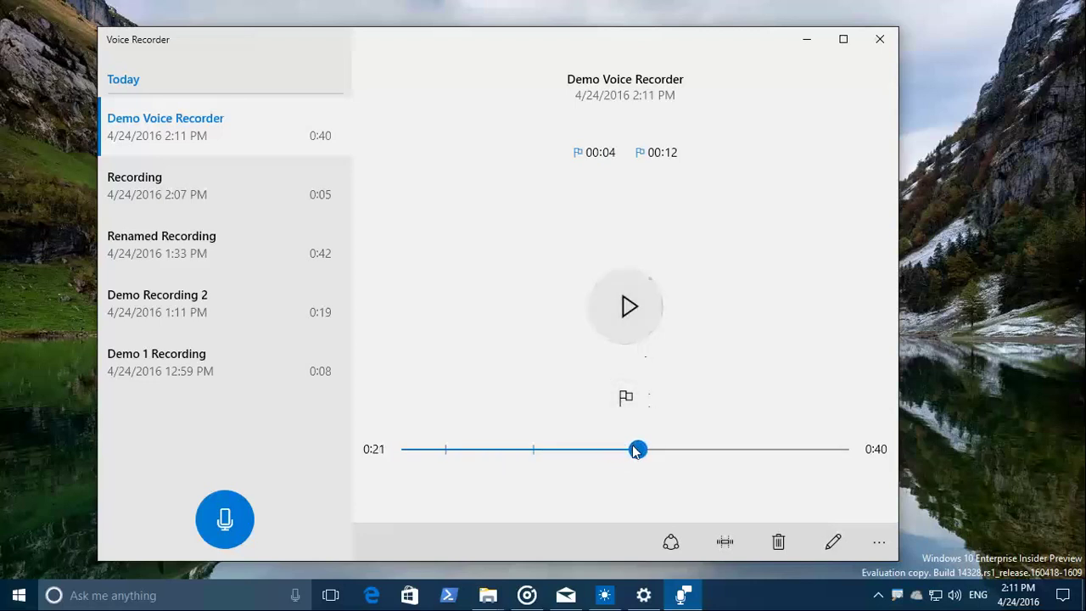
pyautogui.click(624, 402)
pyautogui.click(687, 450)
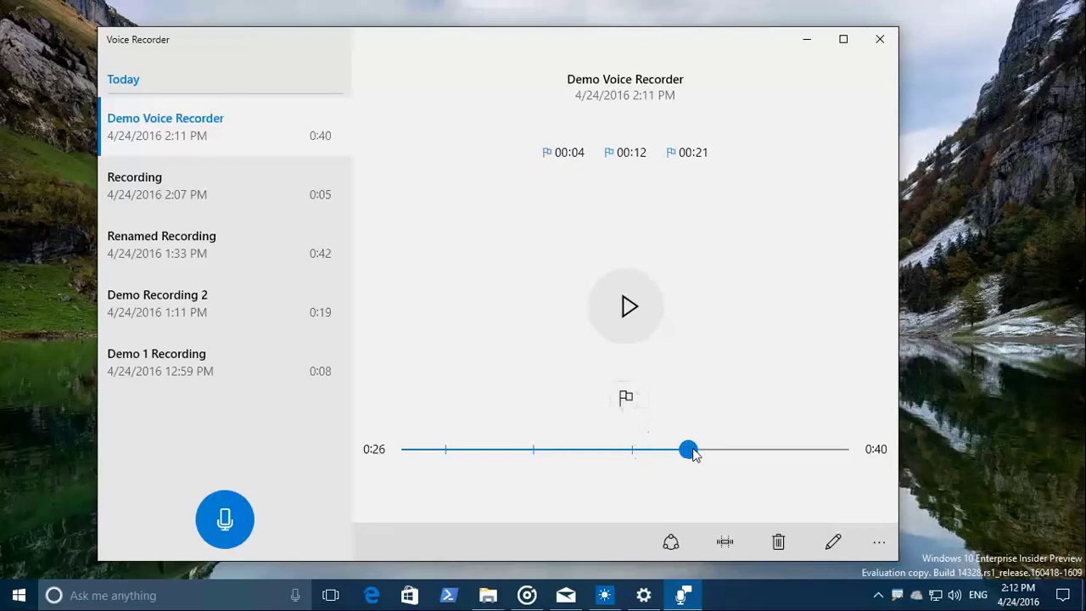
pyautogui.click(625, 397)
# Play briefly from 0:30, then jump back through the 00:21, 00:12 and 00:04 markers
pyautogui.click(740, 450)
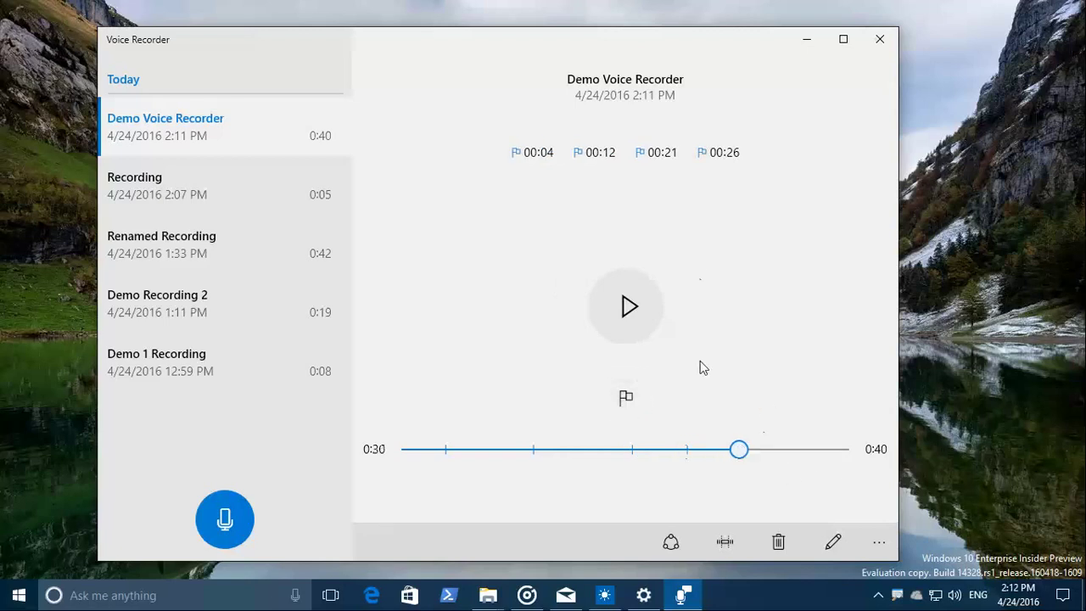
pyautogui.click(633, 326)
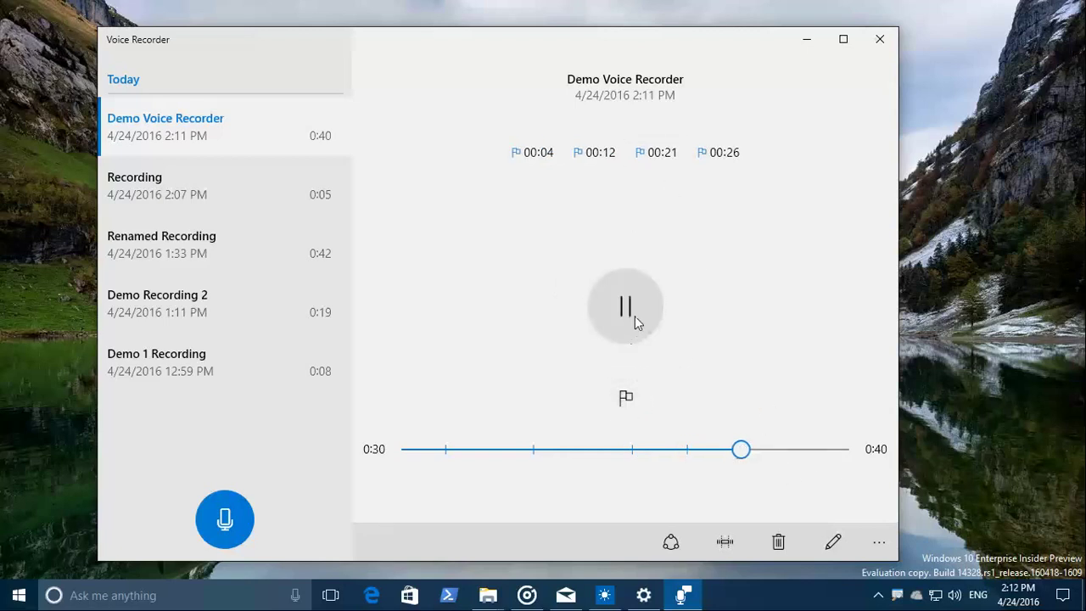
pyautogui.click(630, 307)
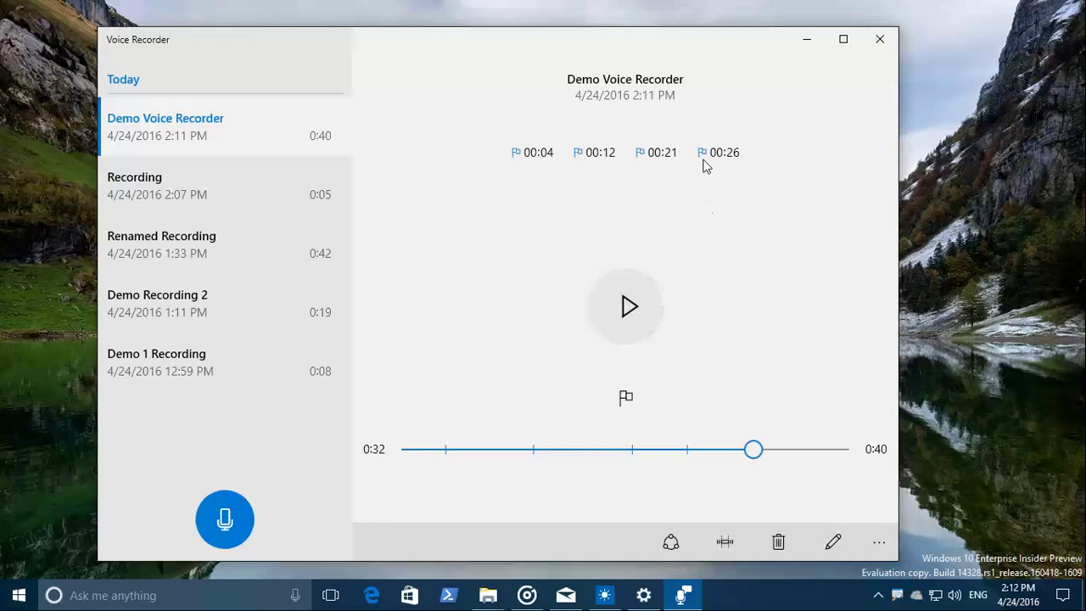
pyautogui.click(662, 158)
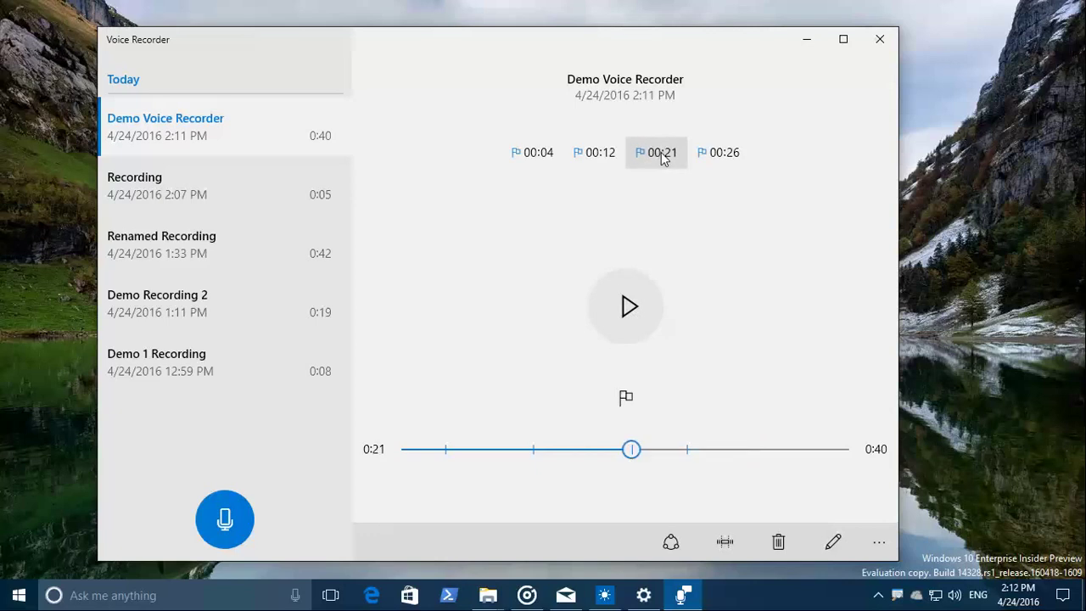
pyautogui.click(597, 159)
pyautogui.click(535, 159)
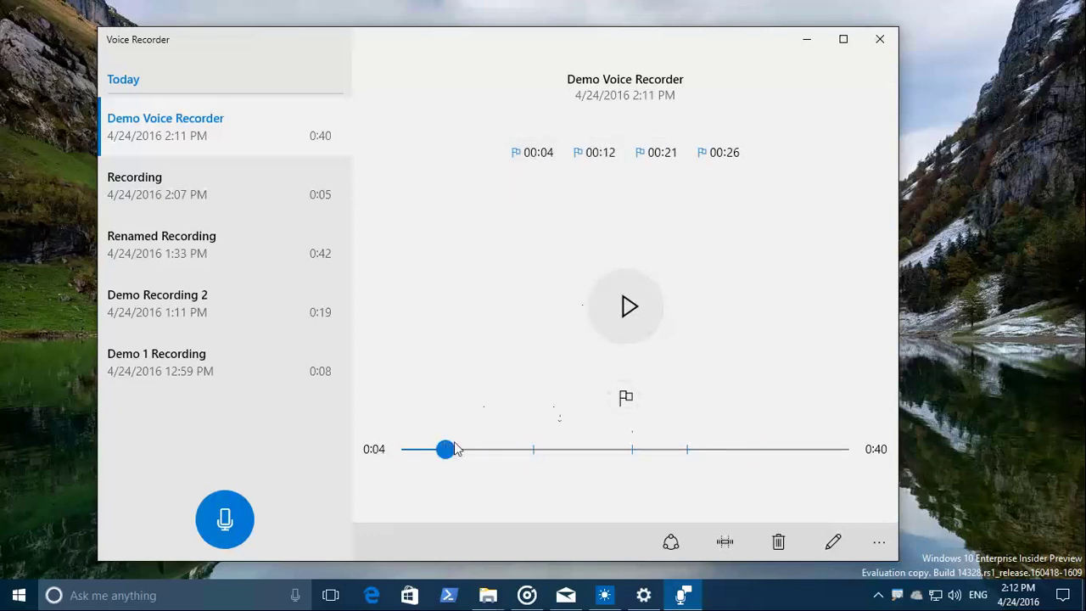
# Use Open file location to show Demo Voice Recorder.m4a in the Sound recordings folder
pyautogui.rightClick(194, 136)
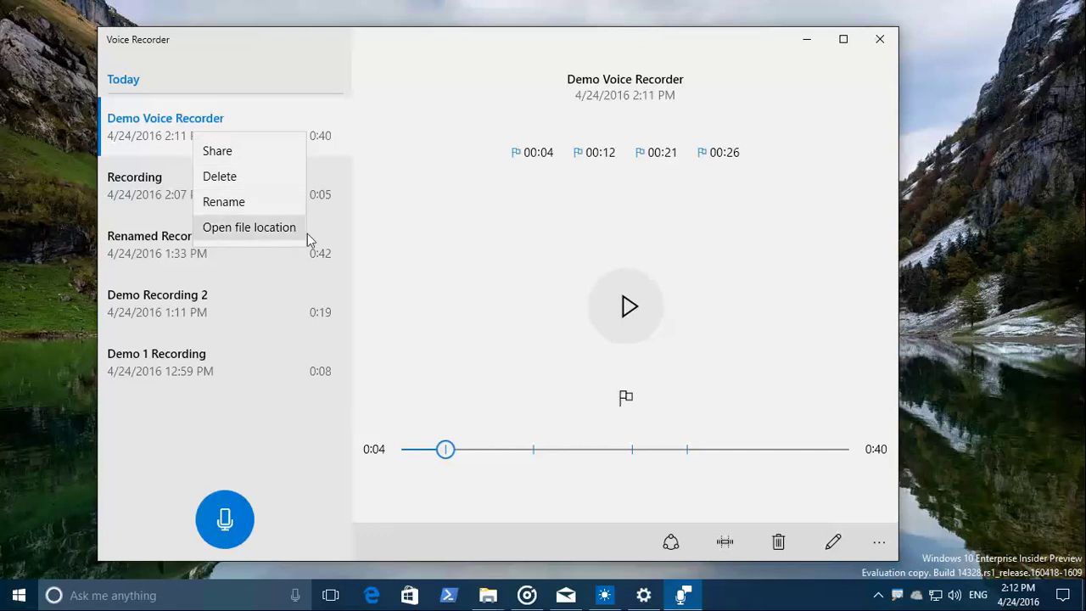
pyautogui.click(879, 543)
pyautogui.click(879, 543)
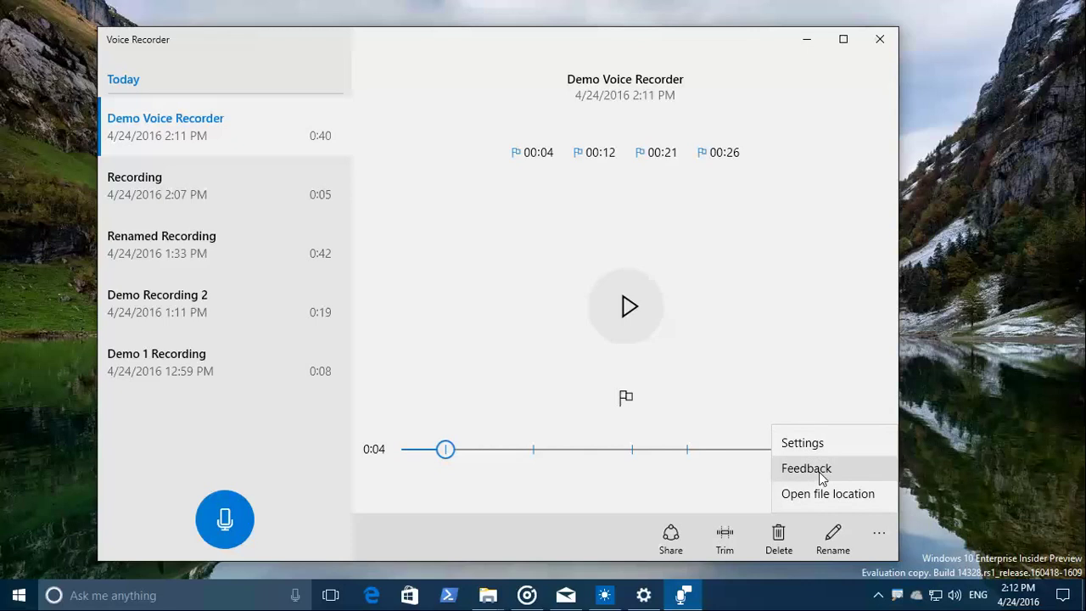
pyautogui.click(838, 493)
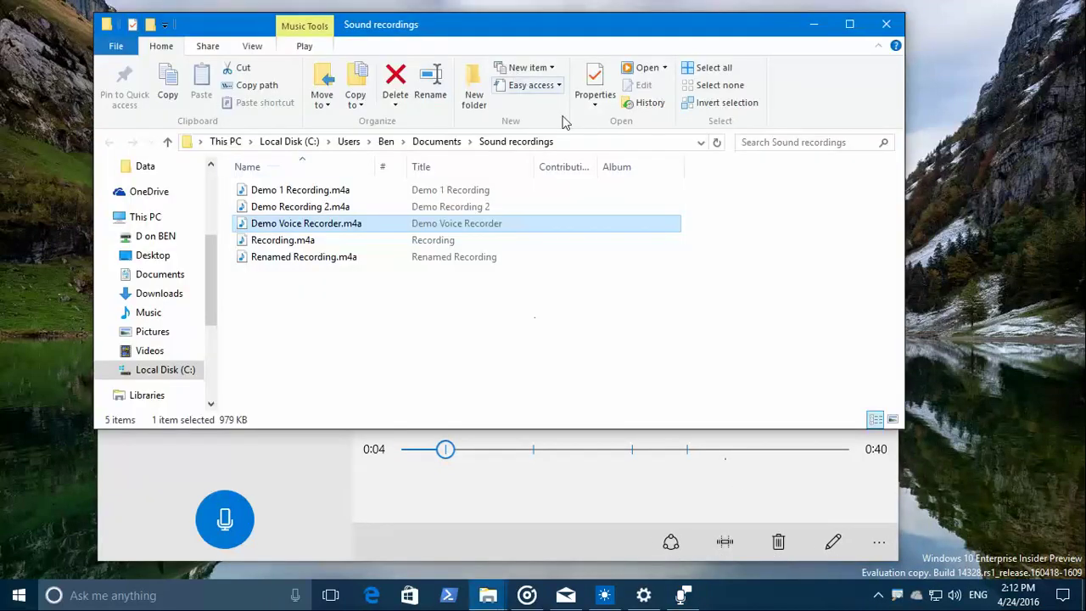
# Check the Sound recordings folder's full path in the address bar, then return to Voice Recorder
pyautogui.click(582, 142)
pyautogui.click(445, 142)
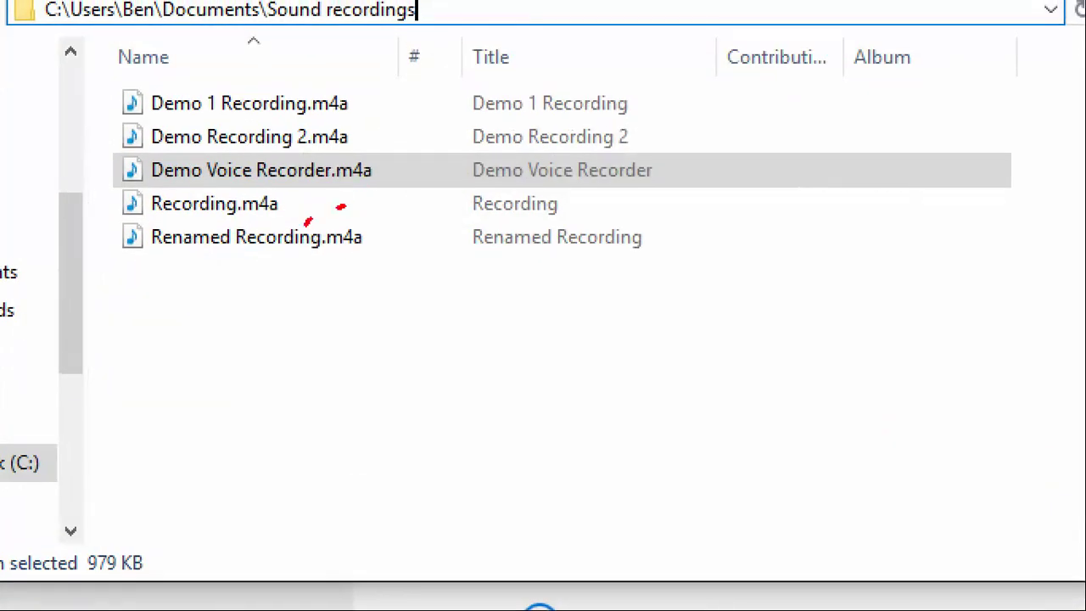
pyautogui.moveTo(308, 222); pyautogui.dragTo(374, 255)
pyautogui.moveTo(314, 174); pyautogui.dragTo(376, 170)
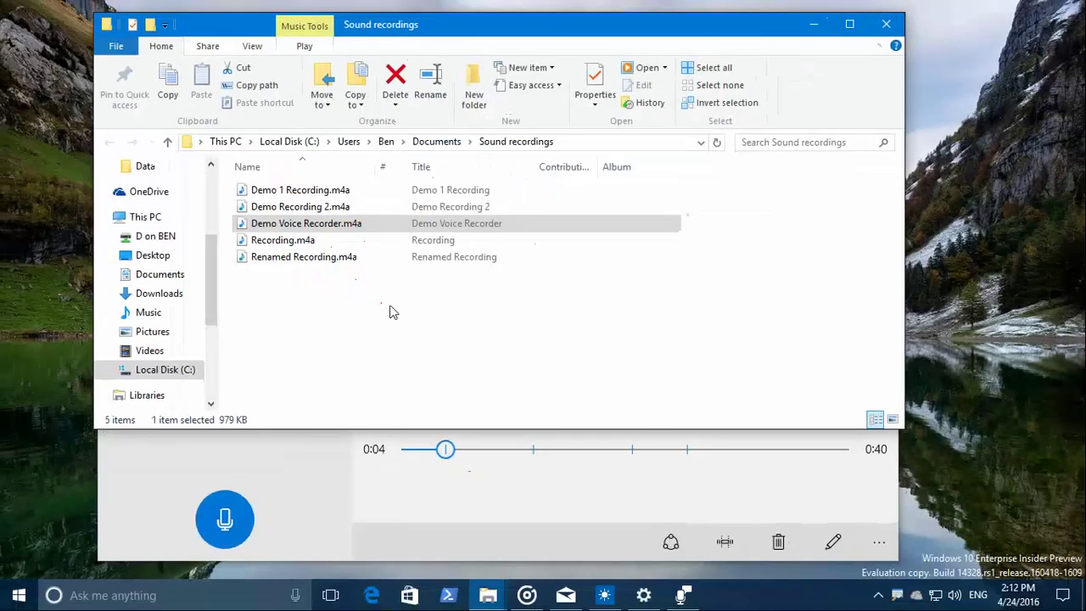
pyautogui.click(314, 469)
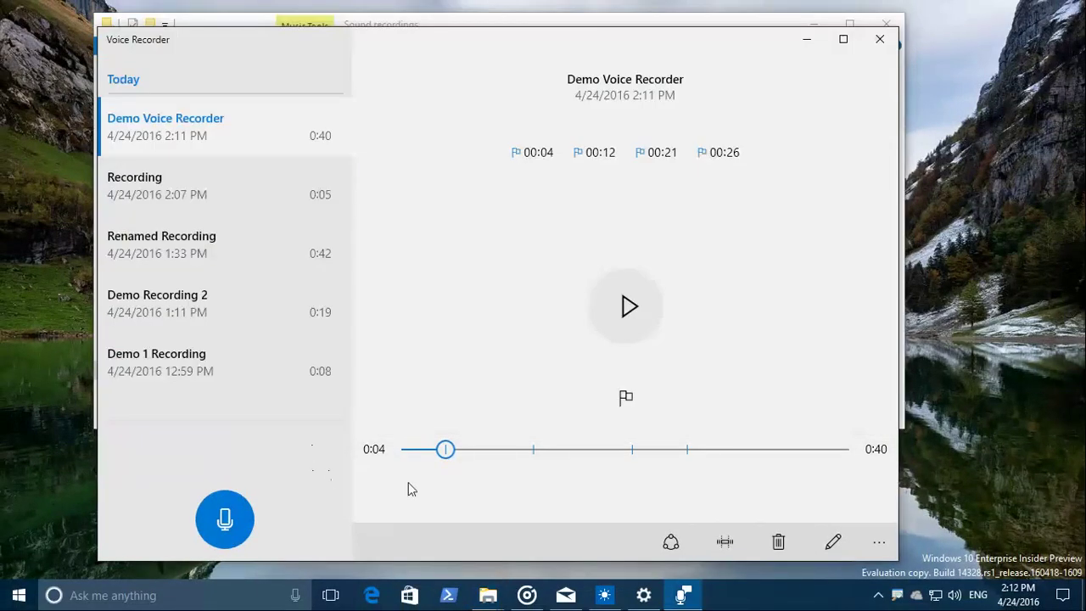
pyautogui.click(670, 541)
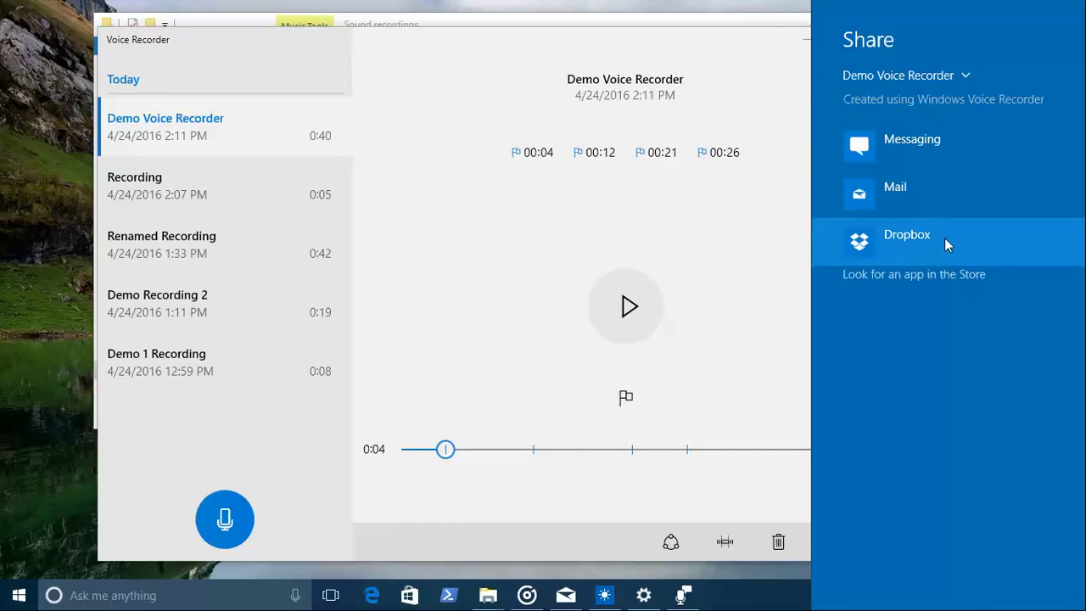
pyautogui.click(608, 537)
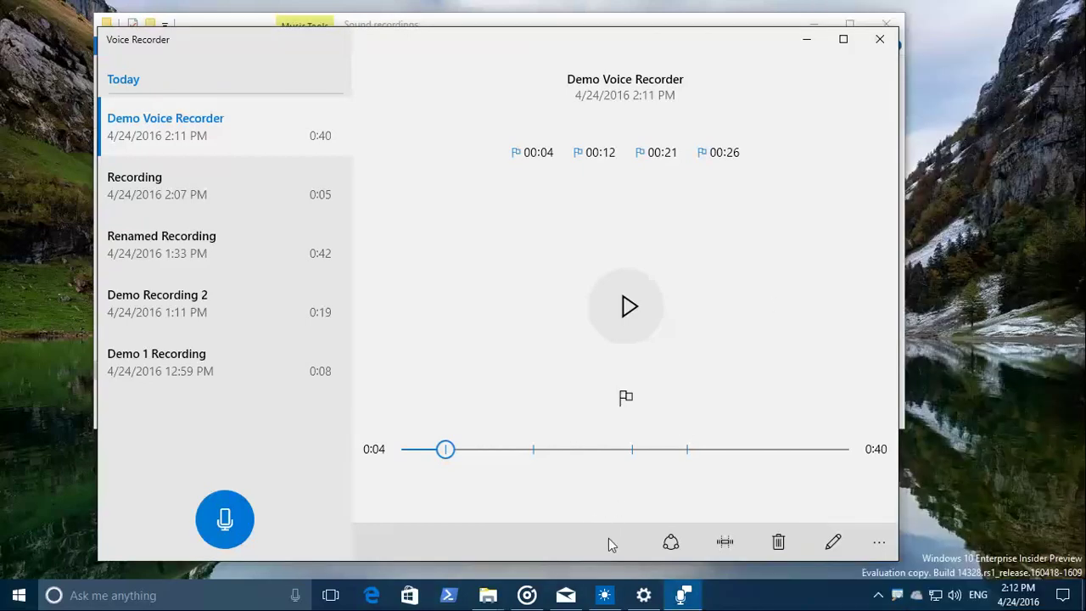
pyautogui.click(726, 542)
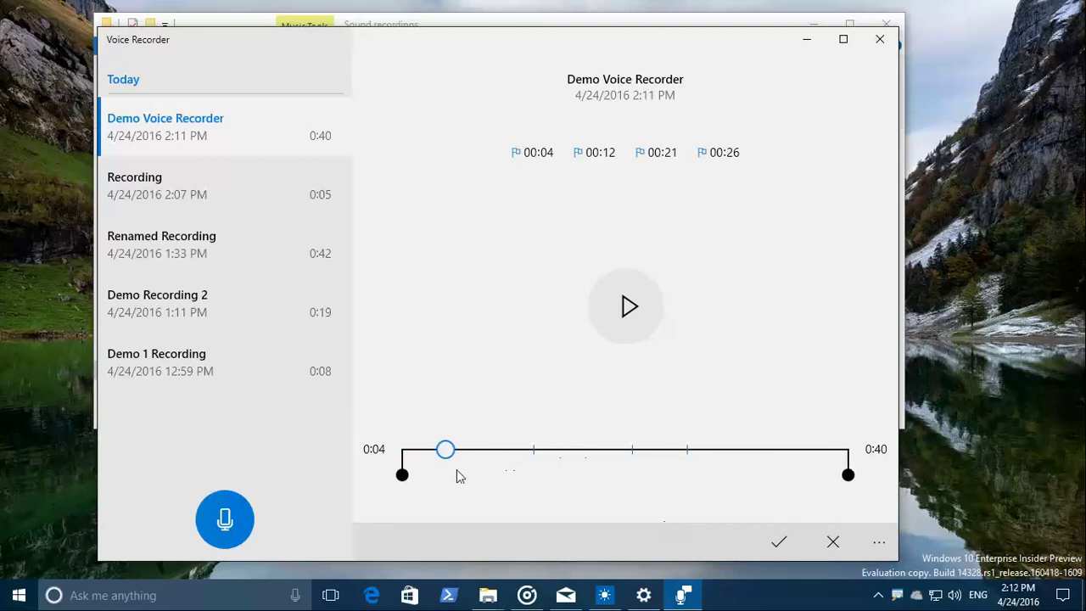
pyautogui.click(602, 157)
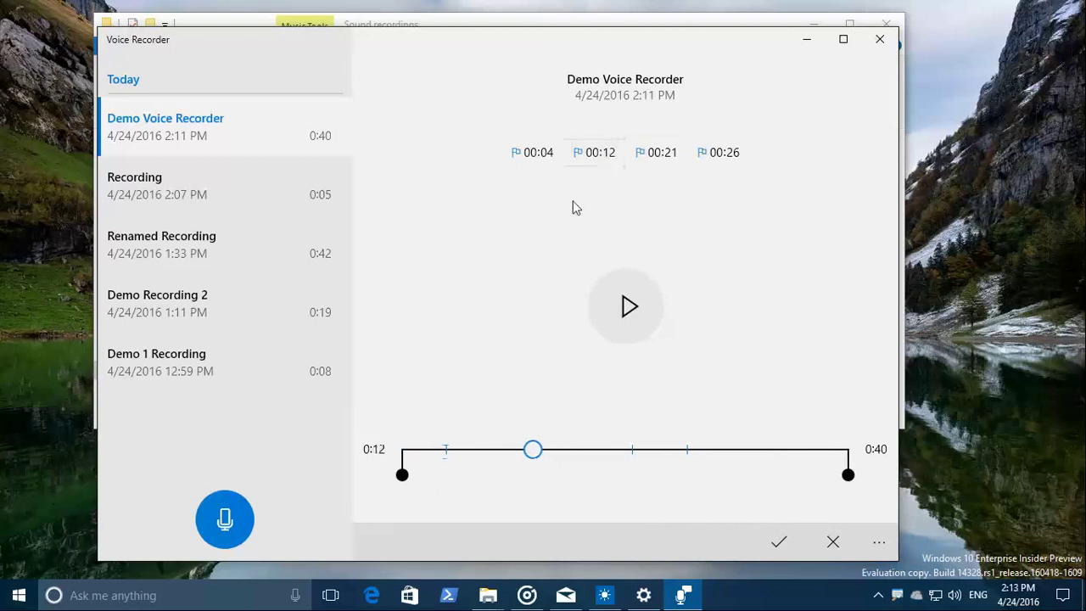
pyautogui.moveTo(404, 483); pyautogui.dragTo(469, 482)
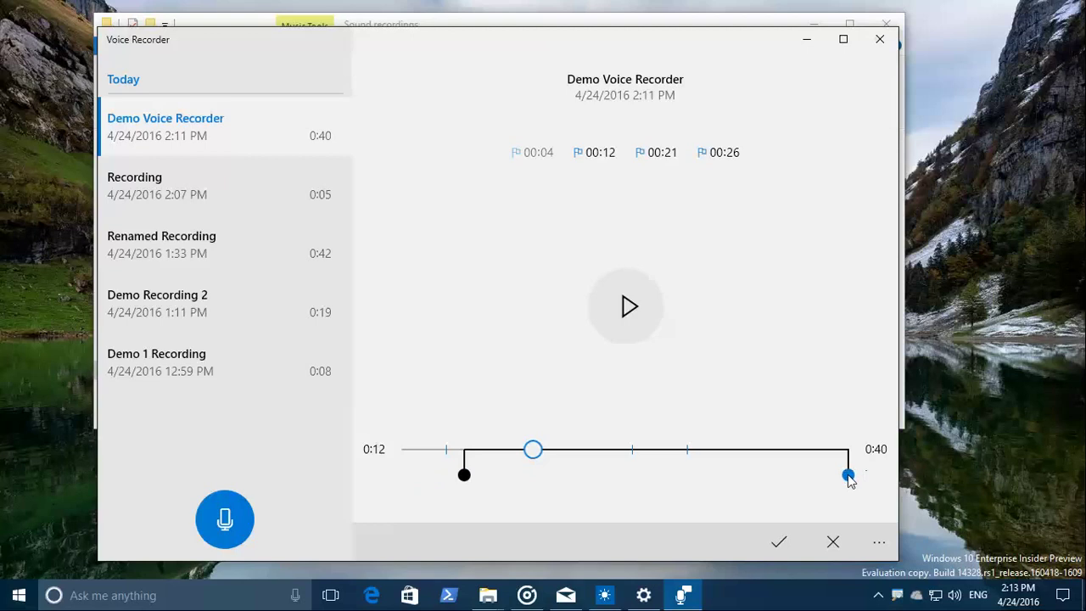
pyautogui.moveTo(850, 480); pyautogui.dragTo(752, 479)
pyautogui.click(657, 452)
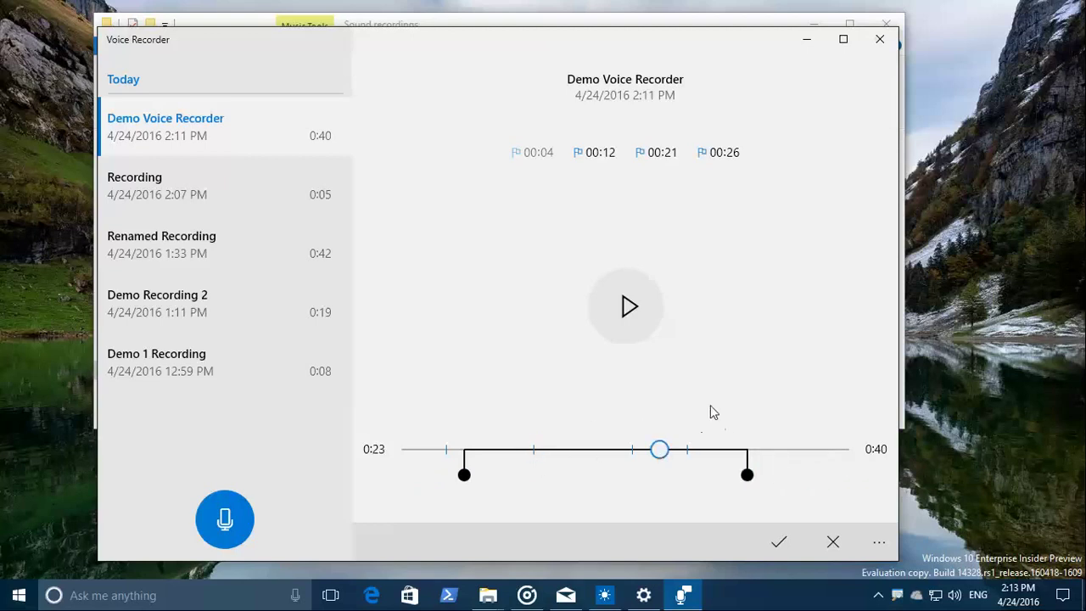
pyautogui.click(626, 304)
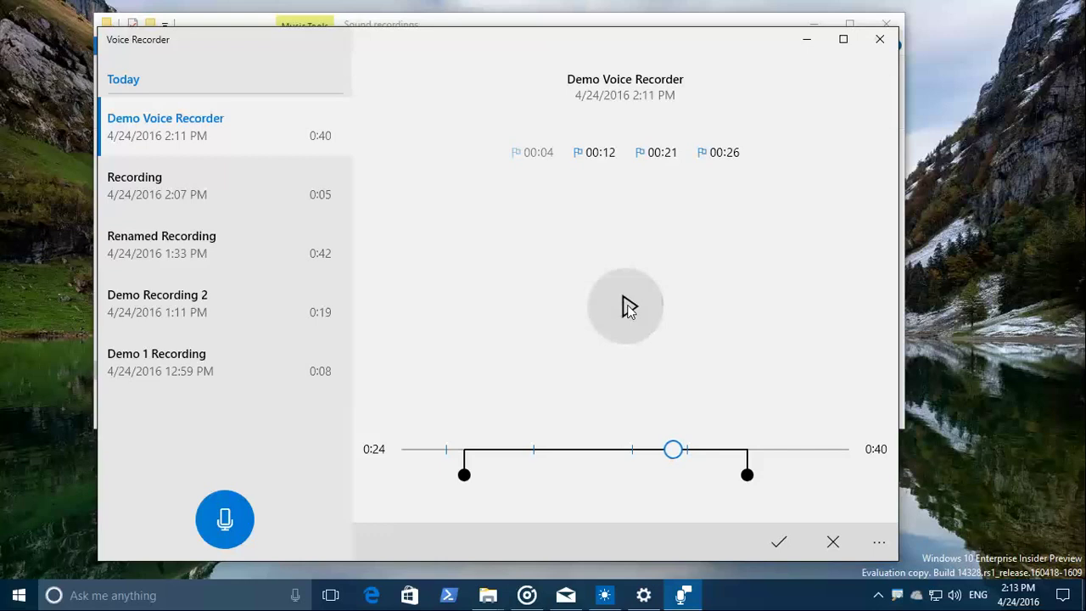
pyautogui.click(778, 543)
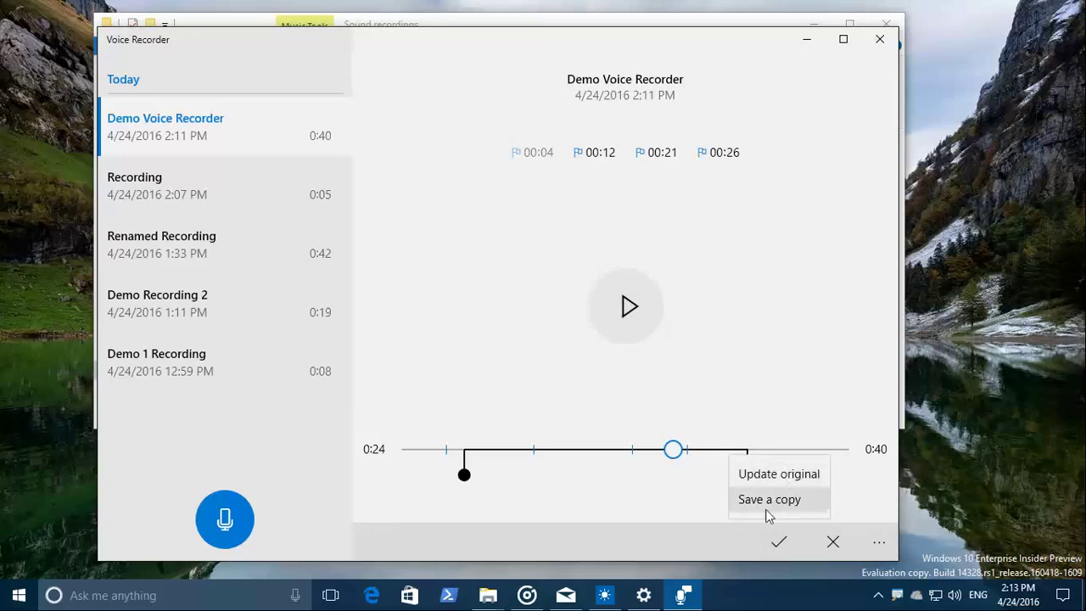
pyautogui.click(834, 546)
pyautogui.click(834, 546)
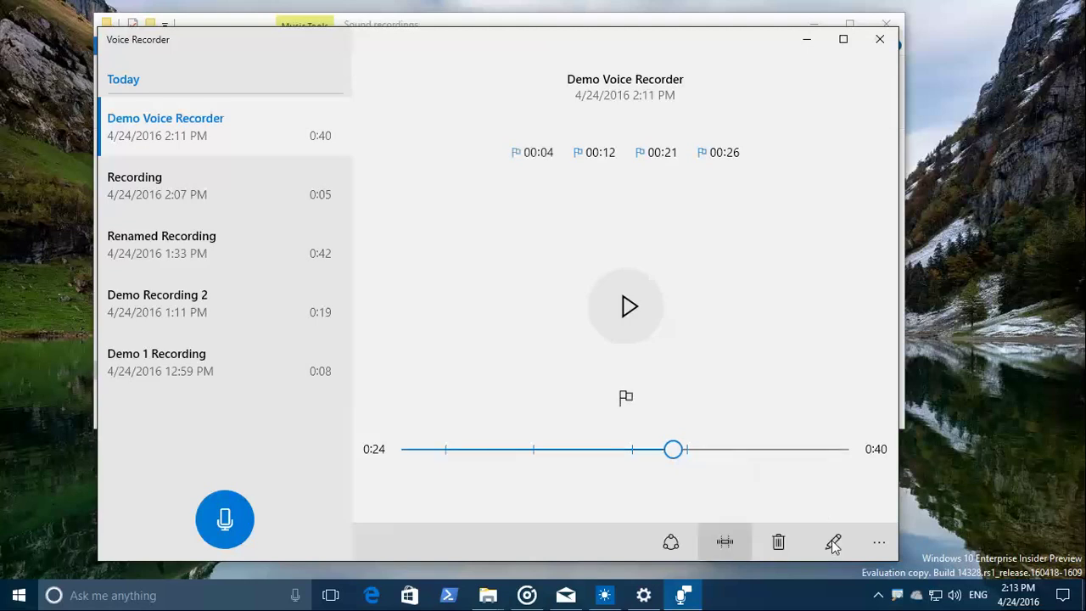